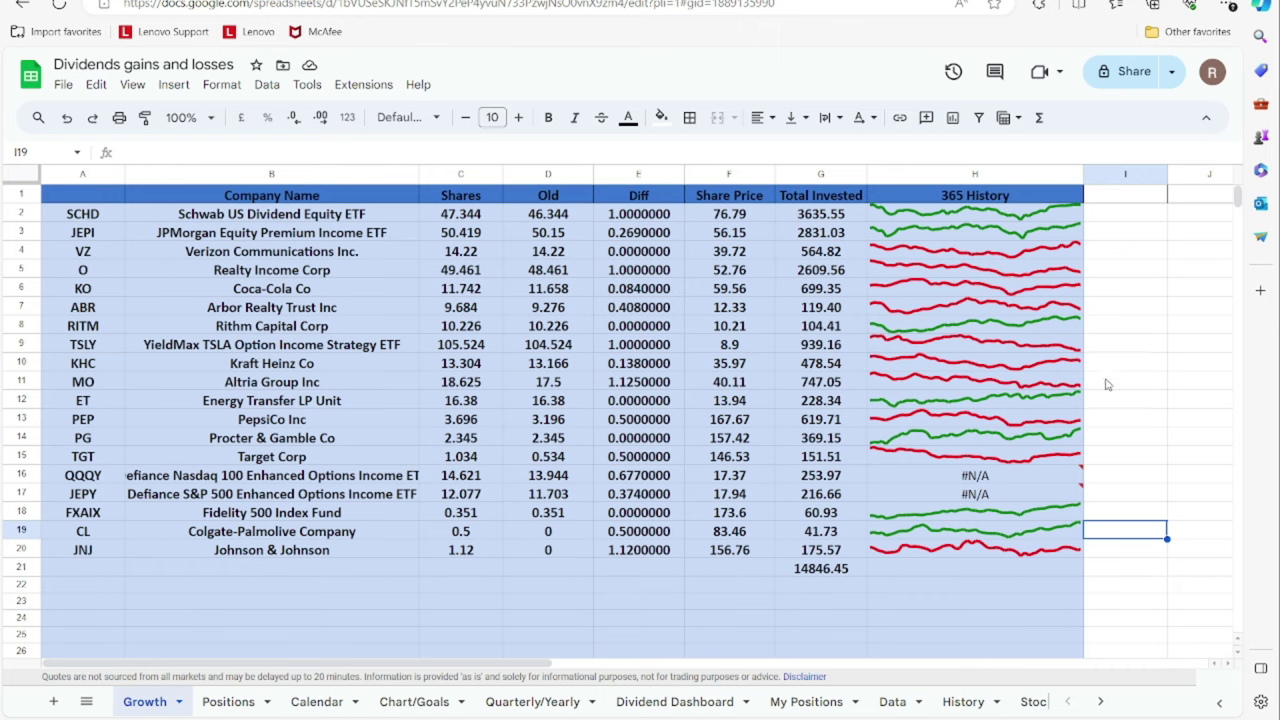
Review the share holdings and gains in the Growth and Positions sheets, then the monthly payouts in the Calendar sheet.
{"action": "left_click", "coordinate": [249, 701]}
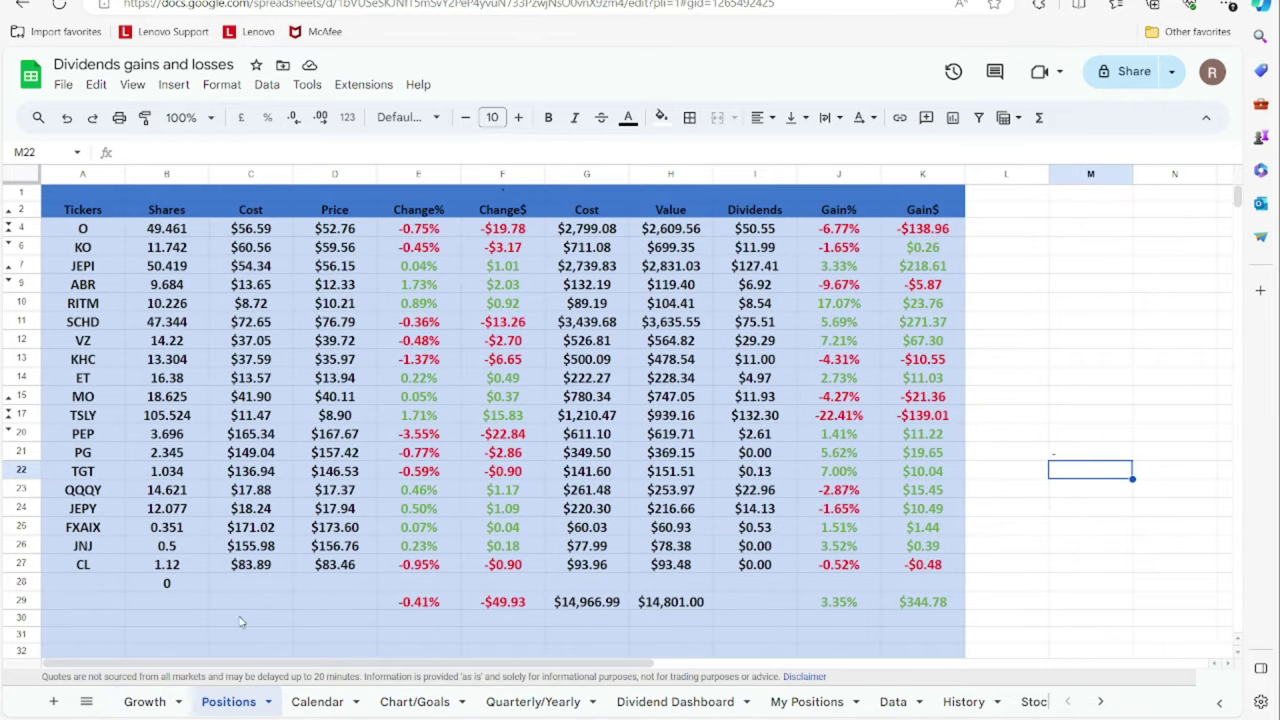
{"action": "left_click", "coordinate": [145, 701]}
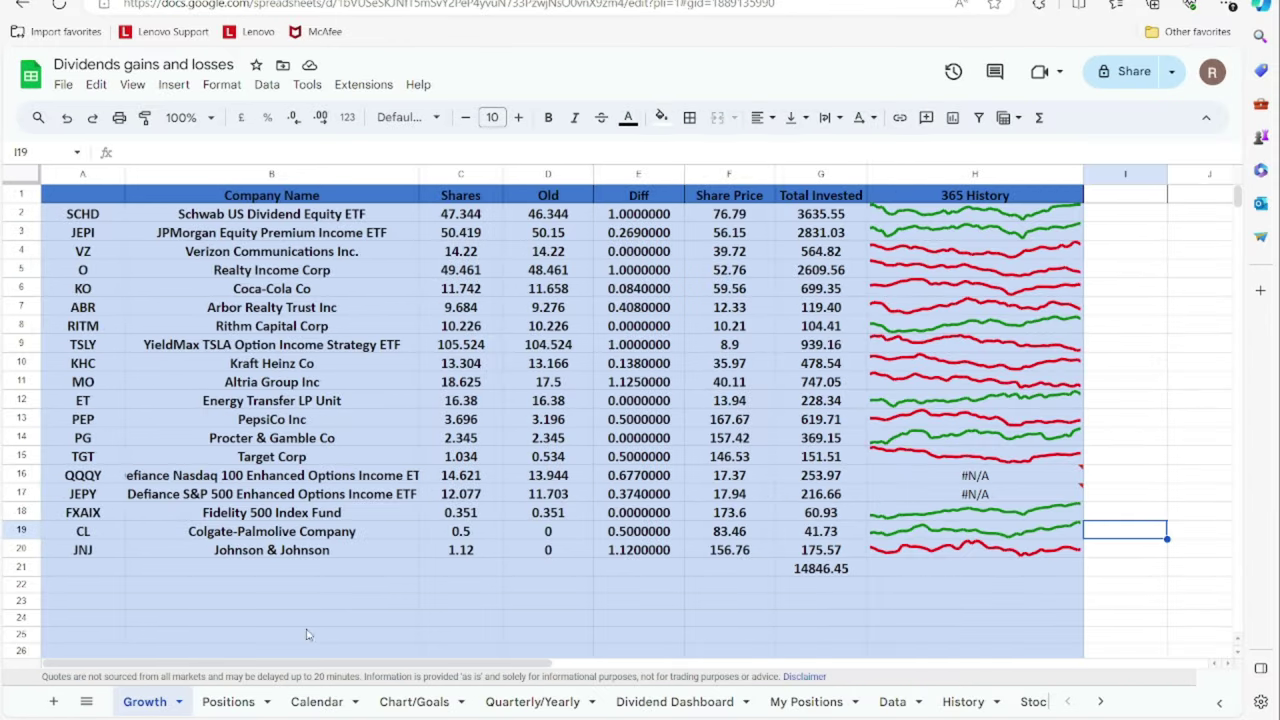
{"action": "left_click", "coordinate": [228, 702]}
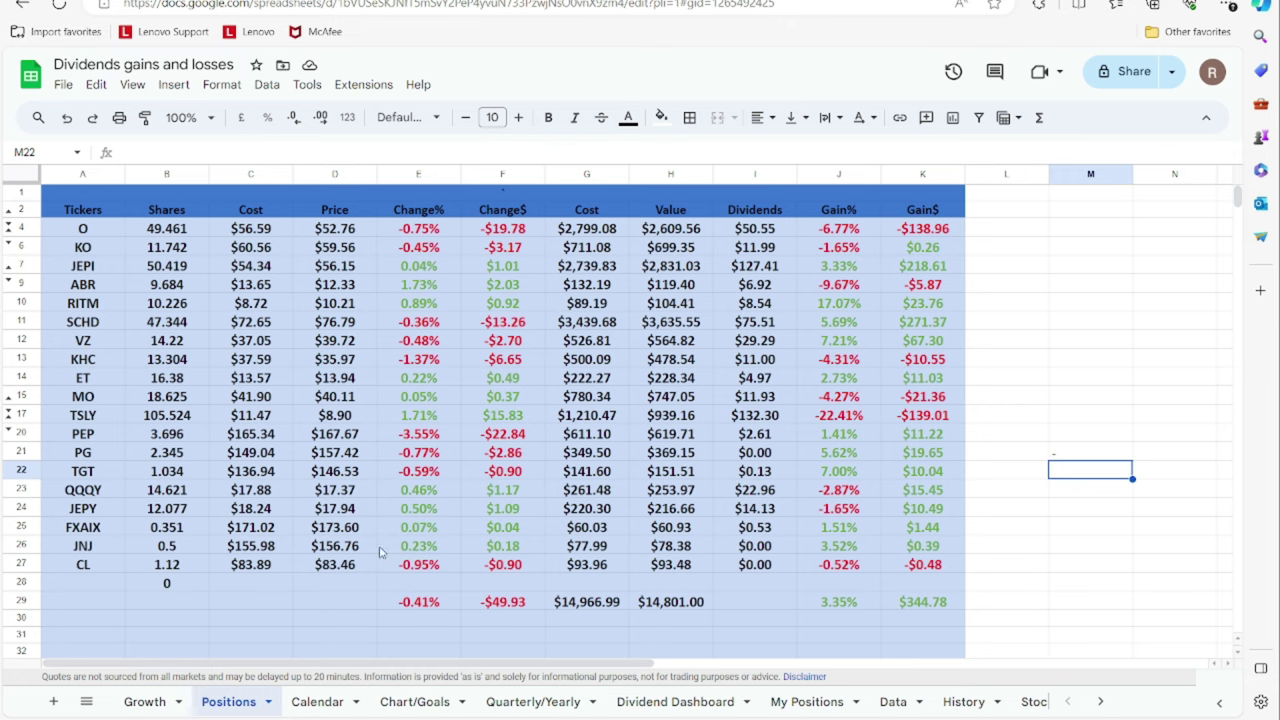
{"action": "left_click", "coordinate": [317, 701]}
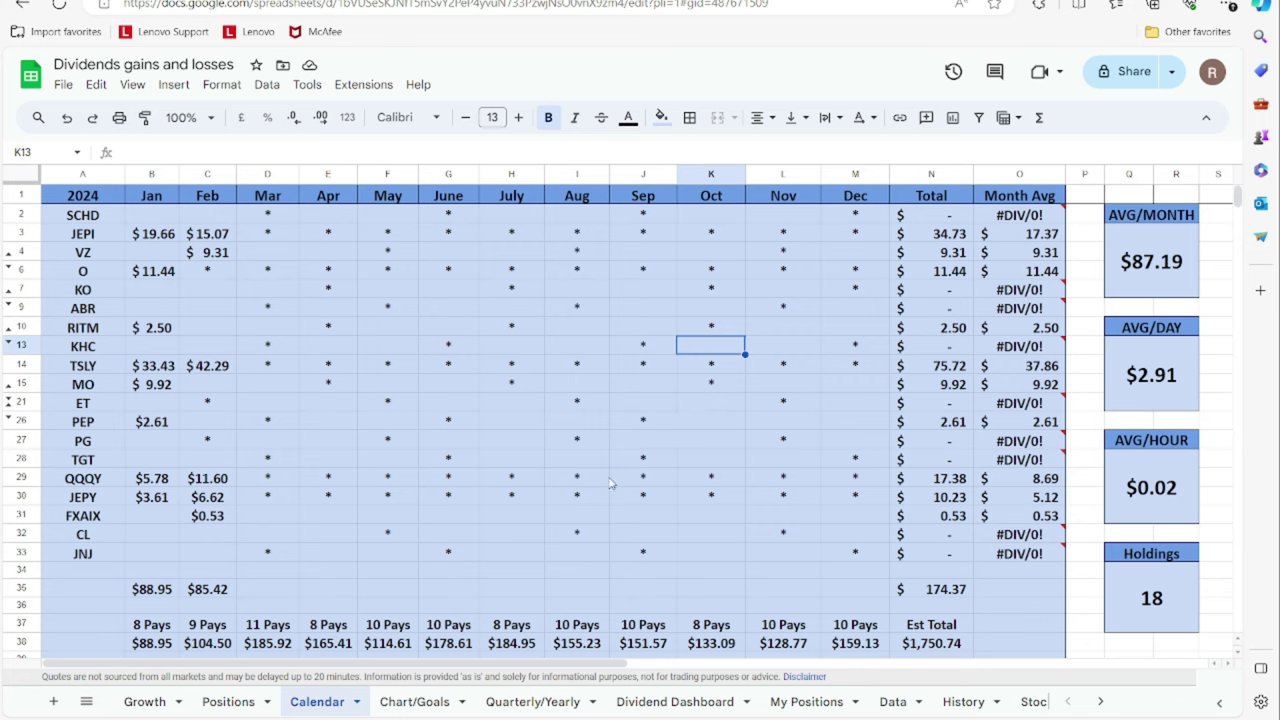
Examine the monthly totals and the Dividends Received chart in the Chart/Goals sheet.
{"action": "left_click", "coordinate": [414, 702]}
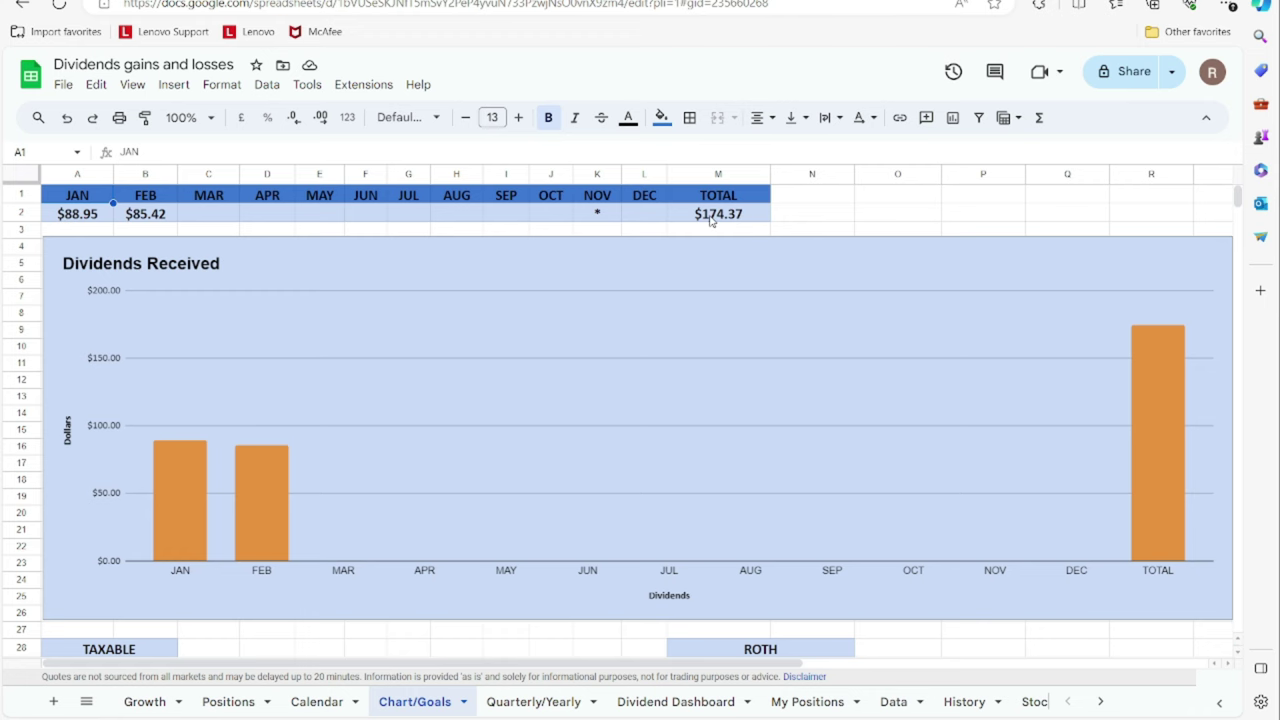
{"action": "scroll", "coordinate": [586, 317], "scroll_direction": "down", "scroll_amount": 2}
{"action": "scroll", "coordinate": [587, 321], "scroll_direction": "up", "scroll_amount": 2}
{"action": "scroll", "coordinate": [612, 303], "scroll_direction": "down", "scroll_amount": 1}
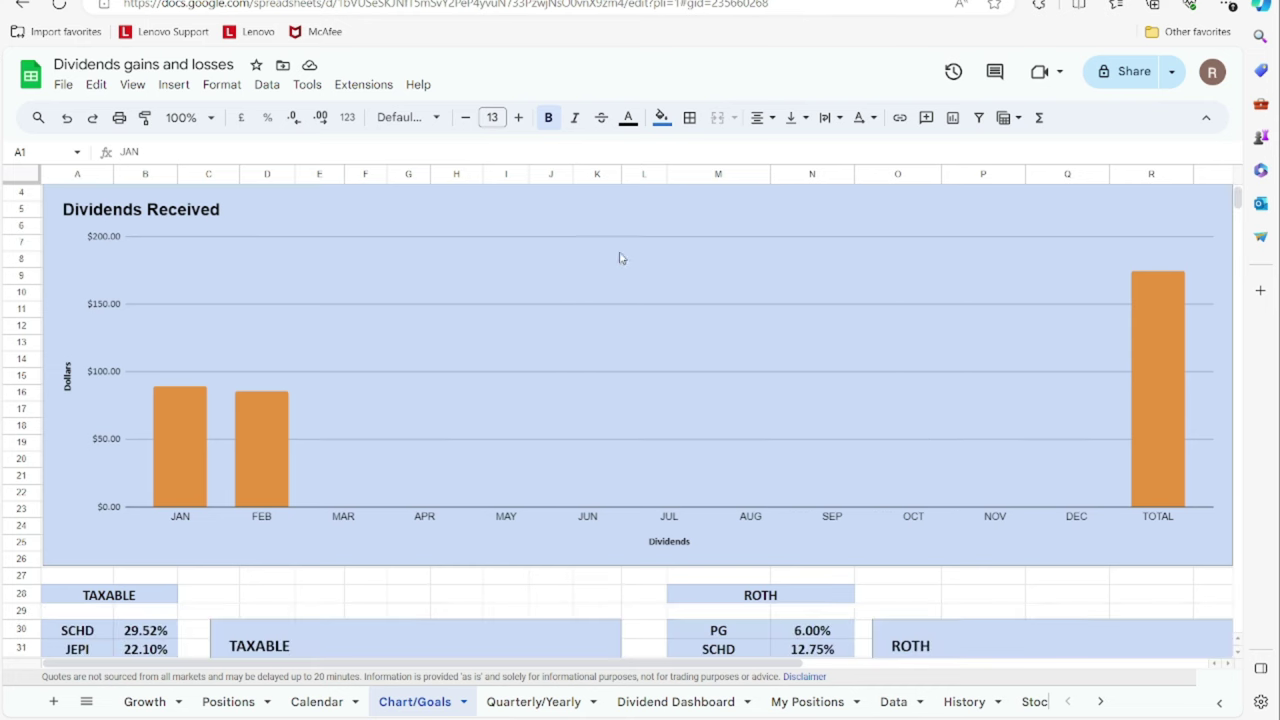
Examine the Taxable and Roth allocation tables with their pie charts, and the Industry pie chart below them.
{"action": "scroll", "coordinate": [618, 260], "scroll_direction": "down", "scroll_amount": 2}
{"action": "scroll", "coordinate": [612, 266], "scroll_direction": "down", "scroll_amount": 3}
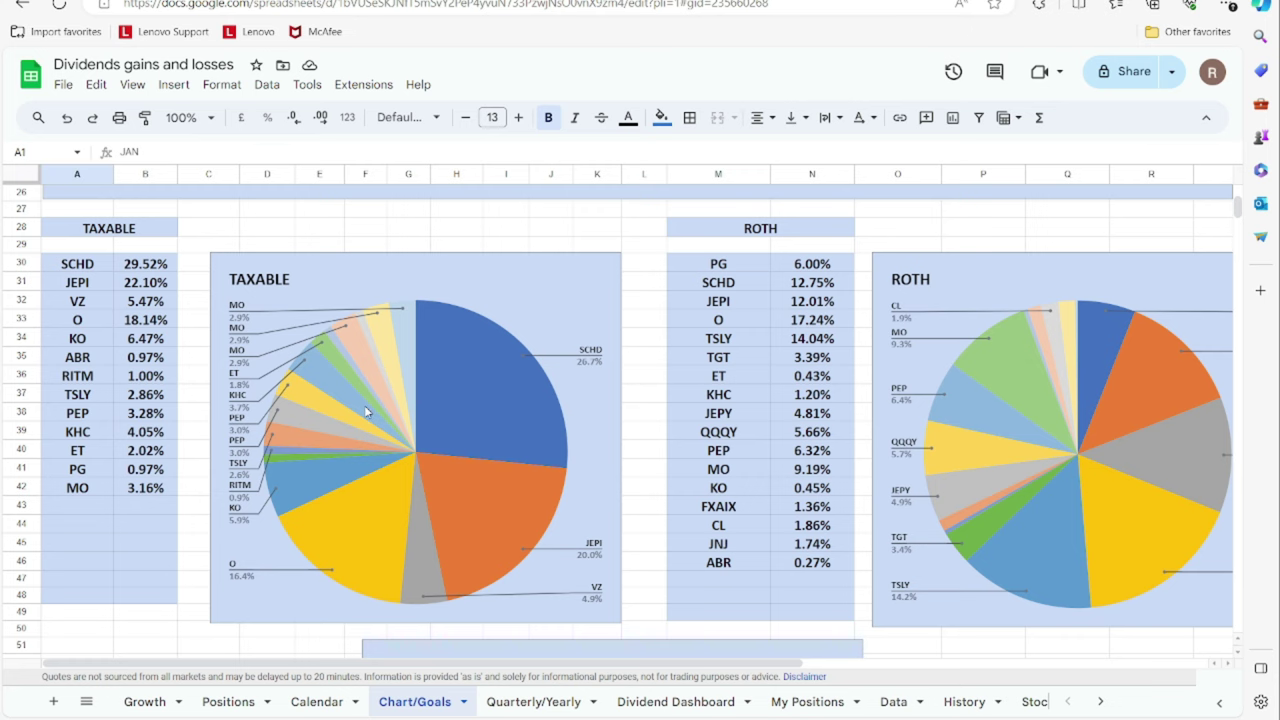
{"action": "scroll", "coordinate": [370, 404], "scroll_direction": "down", "scroll_amount": 1}
{"action": "scroll", "coordinate": [376, 403], "scroll_direction": "up", "scroll_amount": 1}
{"action": "scroll", "coordinate": [365, 285], "scroll_direction": "down", "scroll_amount": 3}
{"action": "scroll", "coordinate": [368, 278], "scroll_direction": "up", "scroll_amount": 3}
{"action": "scroll", "coordinate": [487, 344], "scroll_direction": "down", "scroll_amount": 1}
{"action": "scroll", "coordinate": [486, 338], "scroll_direction": "down", "scroll_amount": 5}
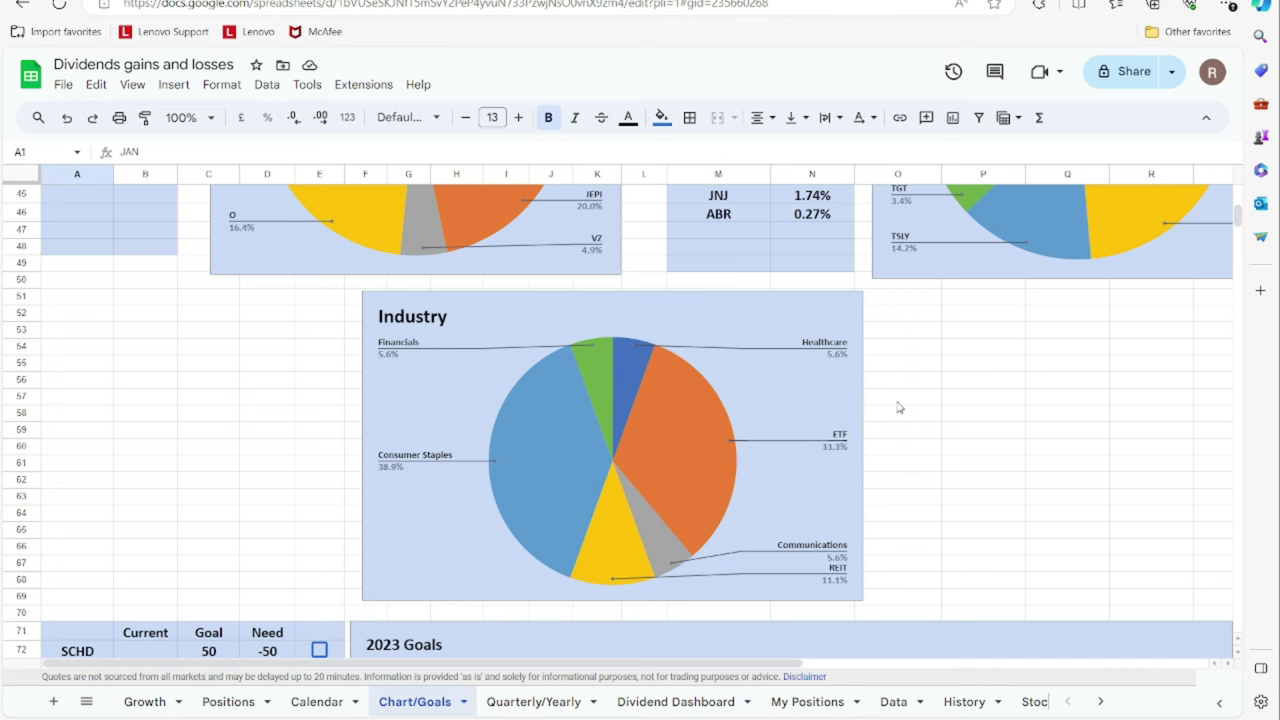
Inspect the 2023 Goals table and chart, including SCHD's Current cell B72, and the account value goal.
{"action": "scroll", "coordinate": [898, 407], "scroll_direction": "down", "scroll_amount": 8}
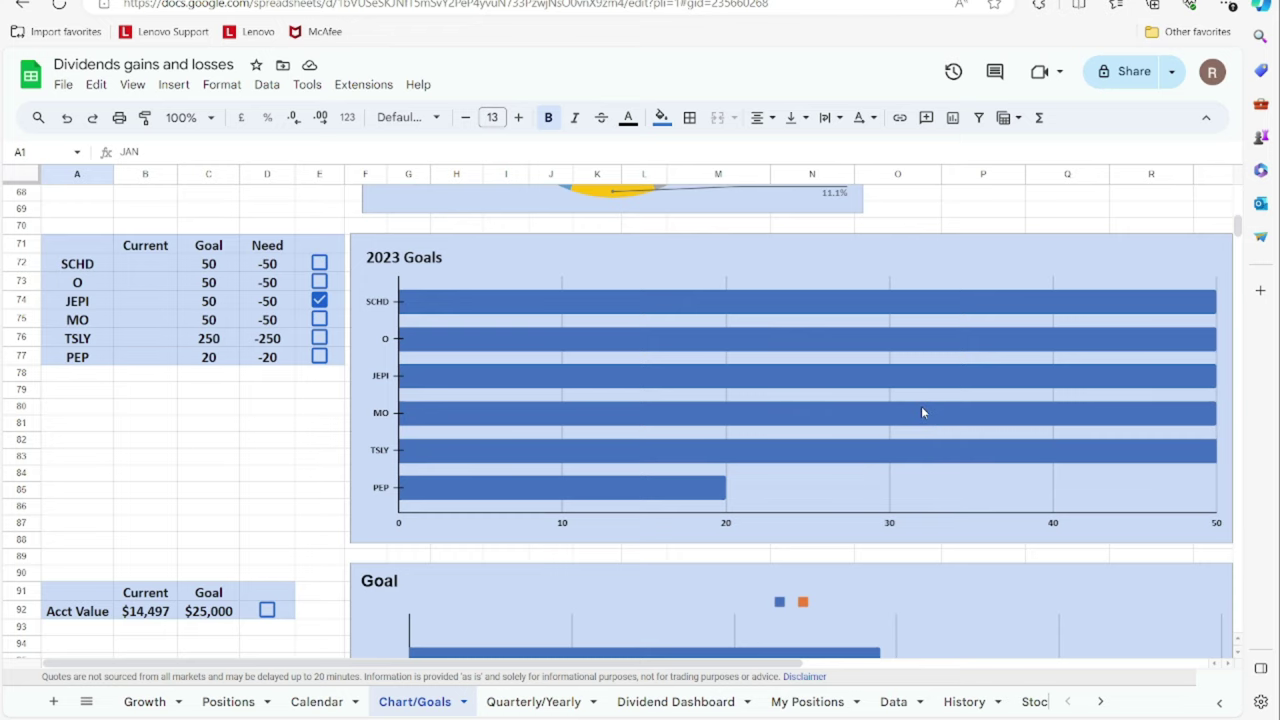
{"action": "scroll", "coordinate": [921, 410], "scroll_direction": "up", "scroll_amount": 2}
{"action": "left_click", "coordinate": [166, 336]}
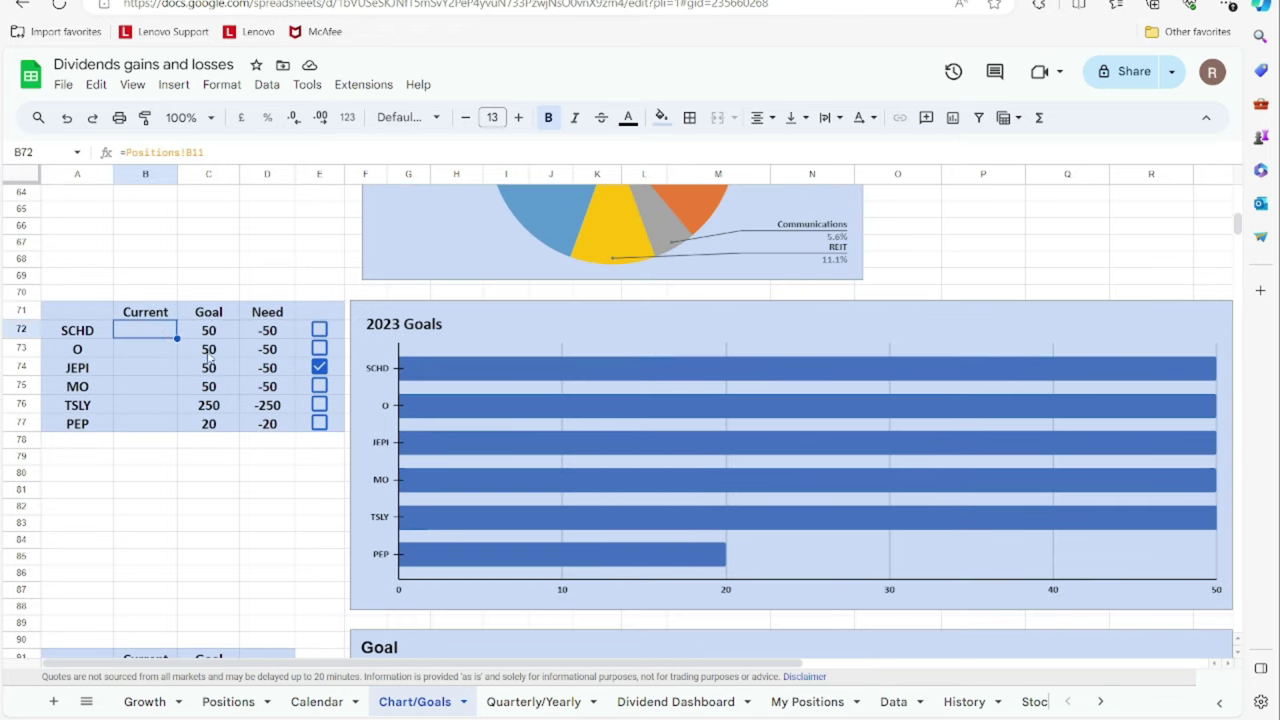
{"action": "scroll", "coordinate": [240, 500], "scroll_direction": "down", "scroll_amount": 3}
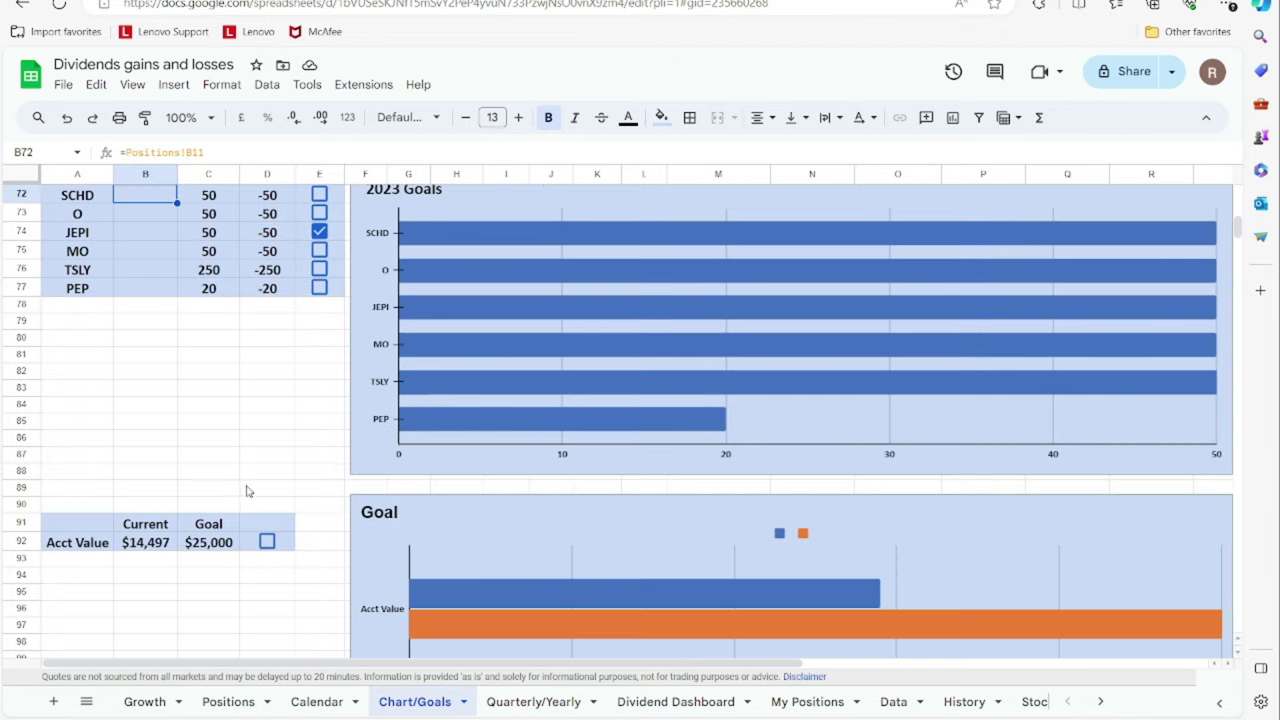
{"action": "scroll", "coordinate": [245, 495], "scroll_direction": "up", "scroll_amount": 4}
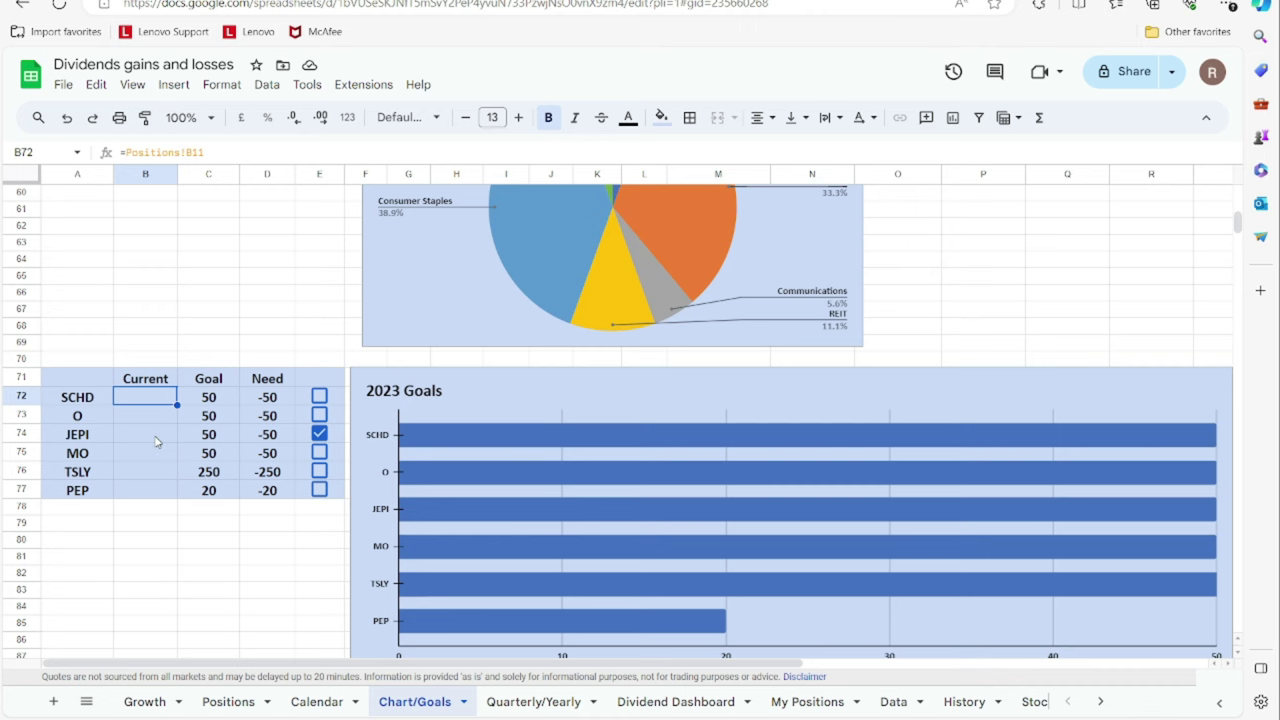
{"action": "scroll", "coordinate": [156, 441], "scroll_direction": "down", "scroll_amount": 4}
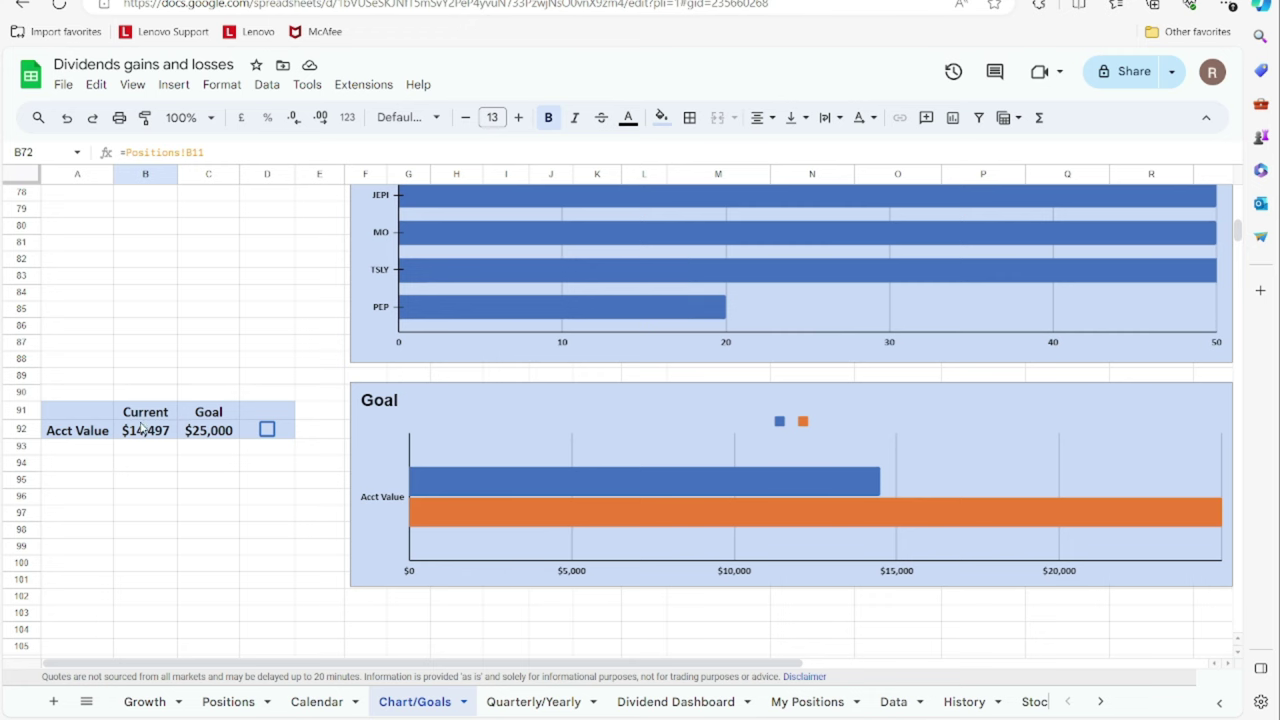
Review the quarterly and yearly dividend tables, charts and overall totals in the Quarterly/Yearly sheet.
{"action": "left_click", "coordinate": [532, 702]}
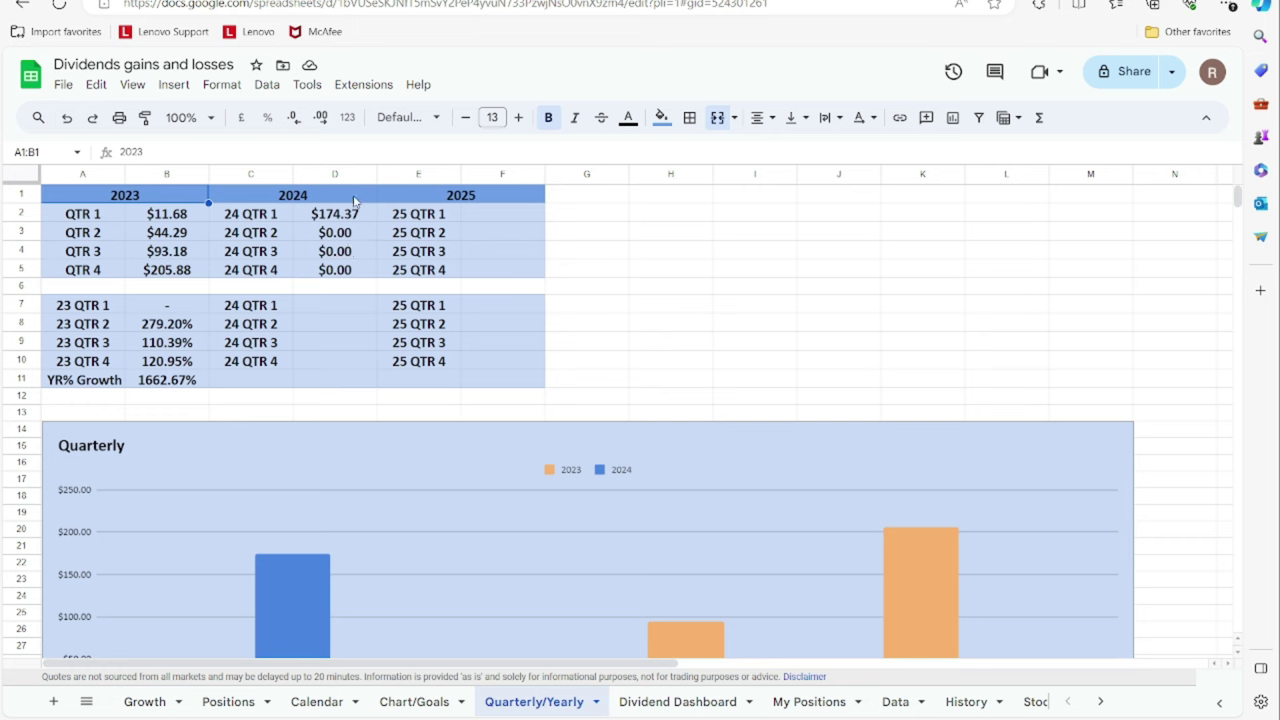
{"action": "scroll", "coordinate": [340, 218], "scroll_direction": "down", "scroll_amount": 8}
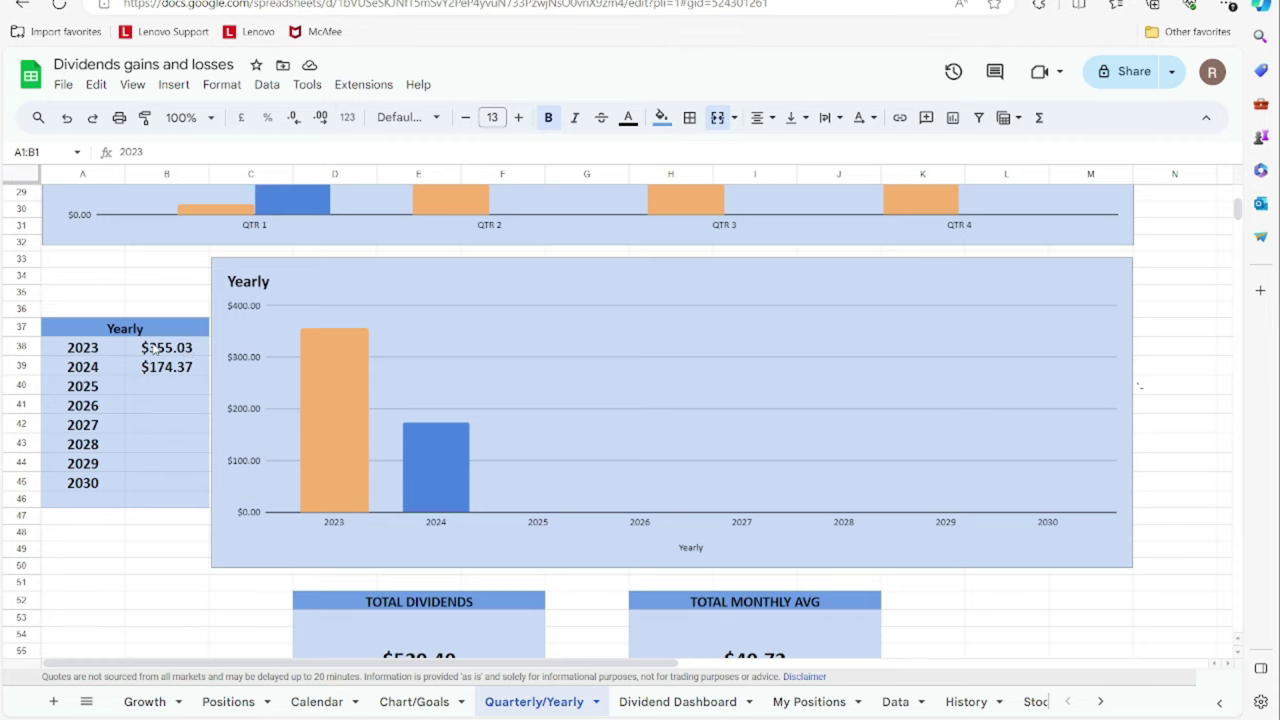
{"action": "scroll", "coordinate": [155, 348], "scroll_direction": "down", "scroll_amount": 1}
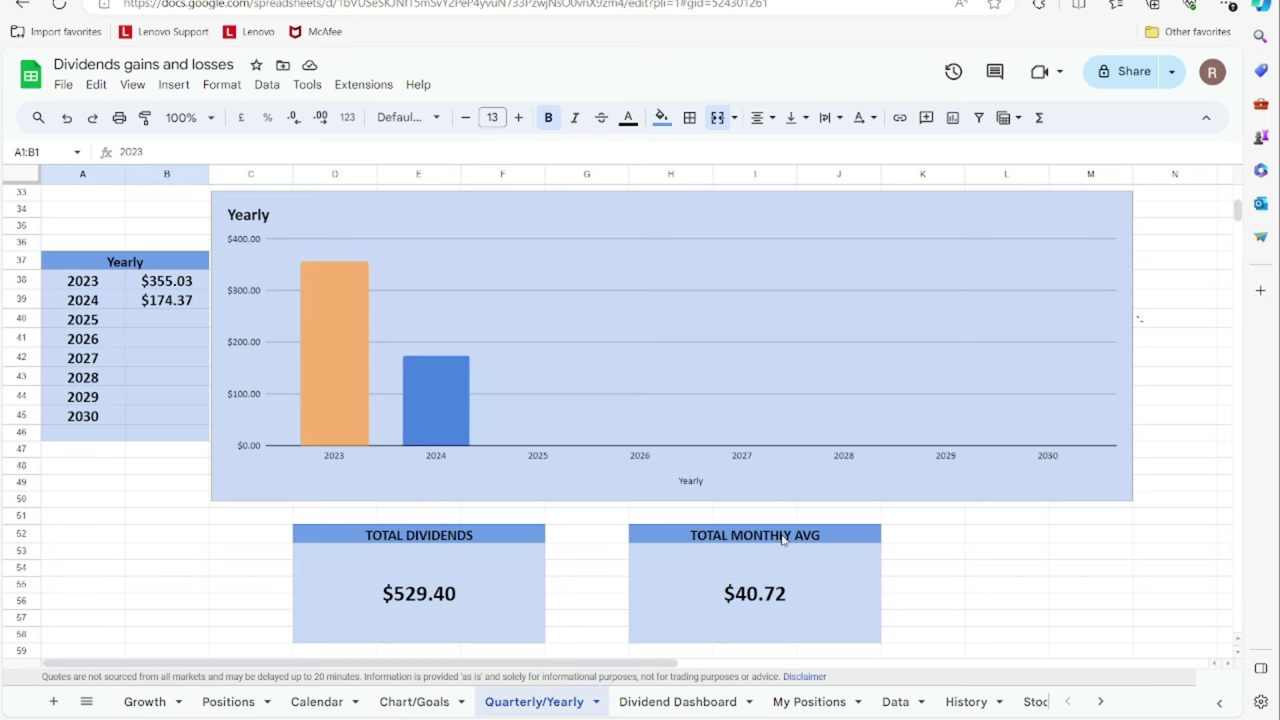
Look through the Dividend Income, Monthly Dividends and Portfolio charts in the Dividend Dashboard sheet.
{"action": "left_click", "coordinate": [673, 701]}
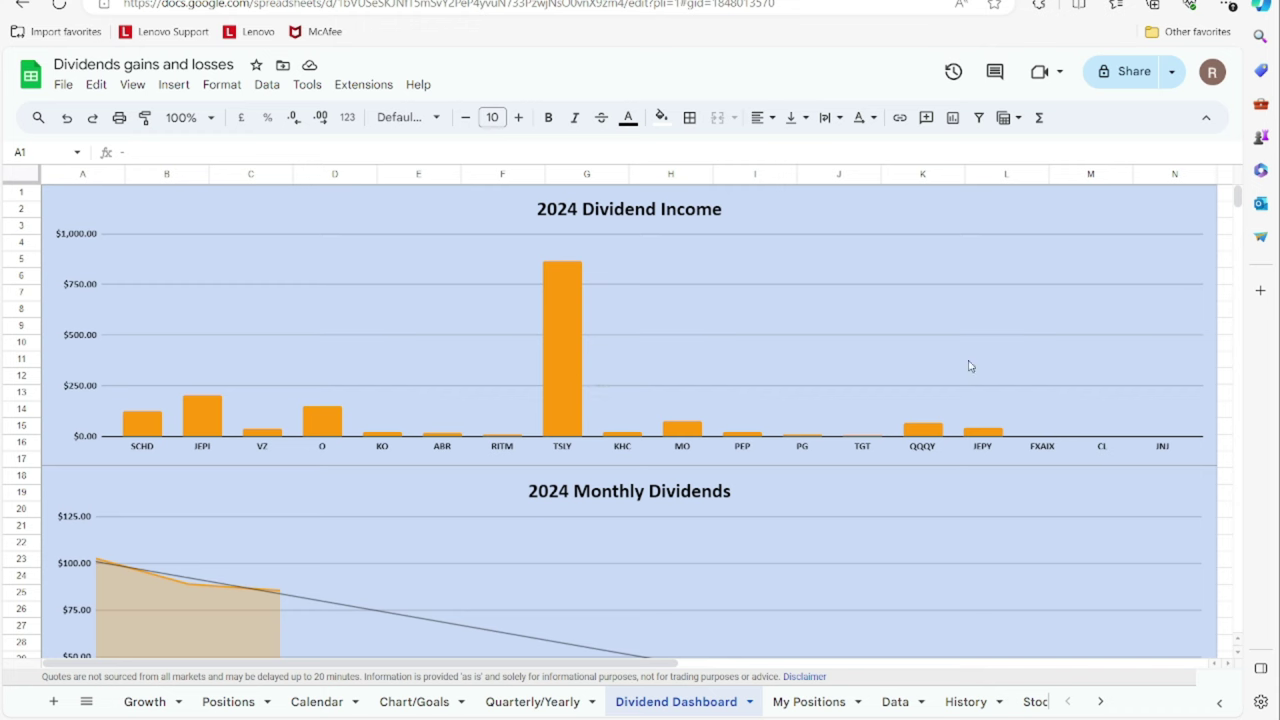
{"action": "scroll", "coordinate": [789, 334], "scroll_direction": "down", "scroll_amount": 5}
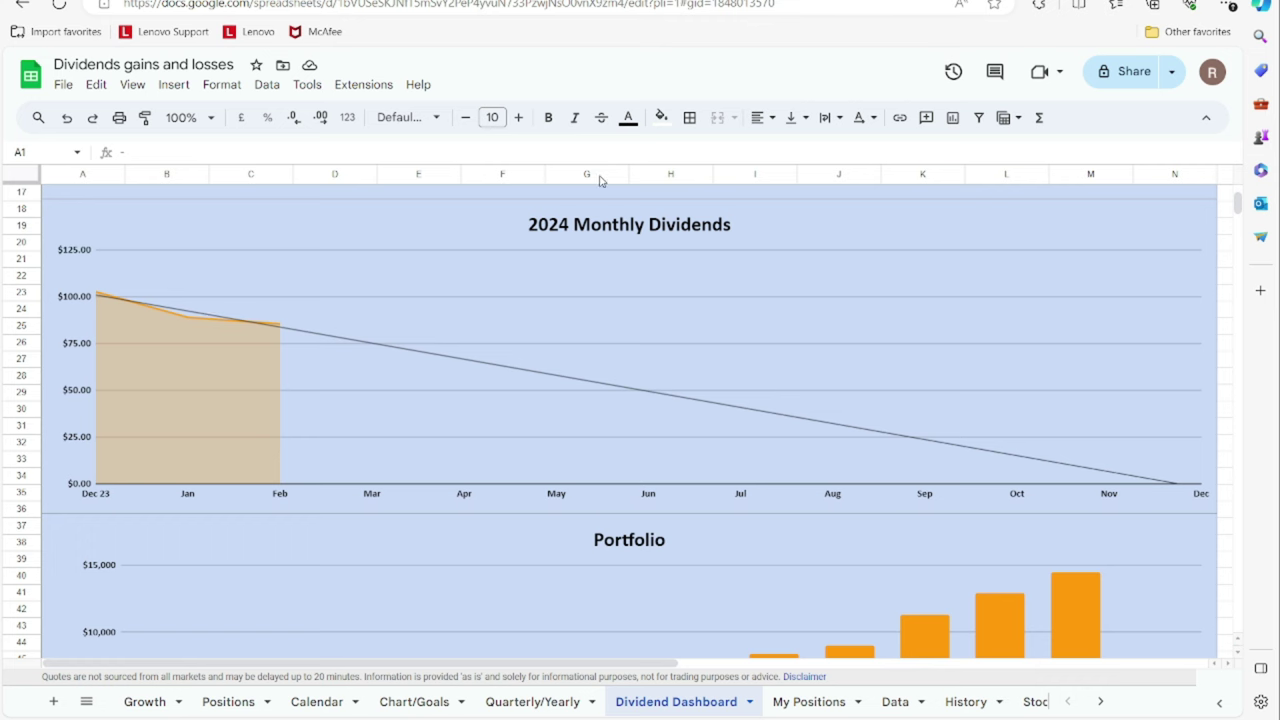
{"action": "scroll", "coordinate": [430, 320], "scroll_direction": "down", "scroll_amount": 3}
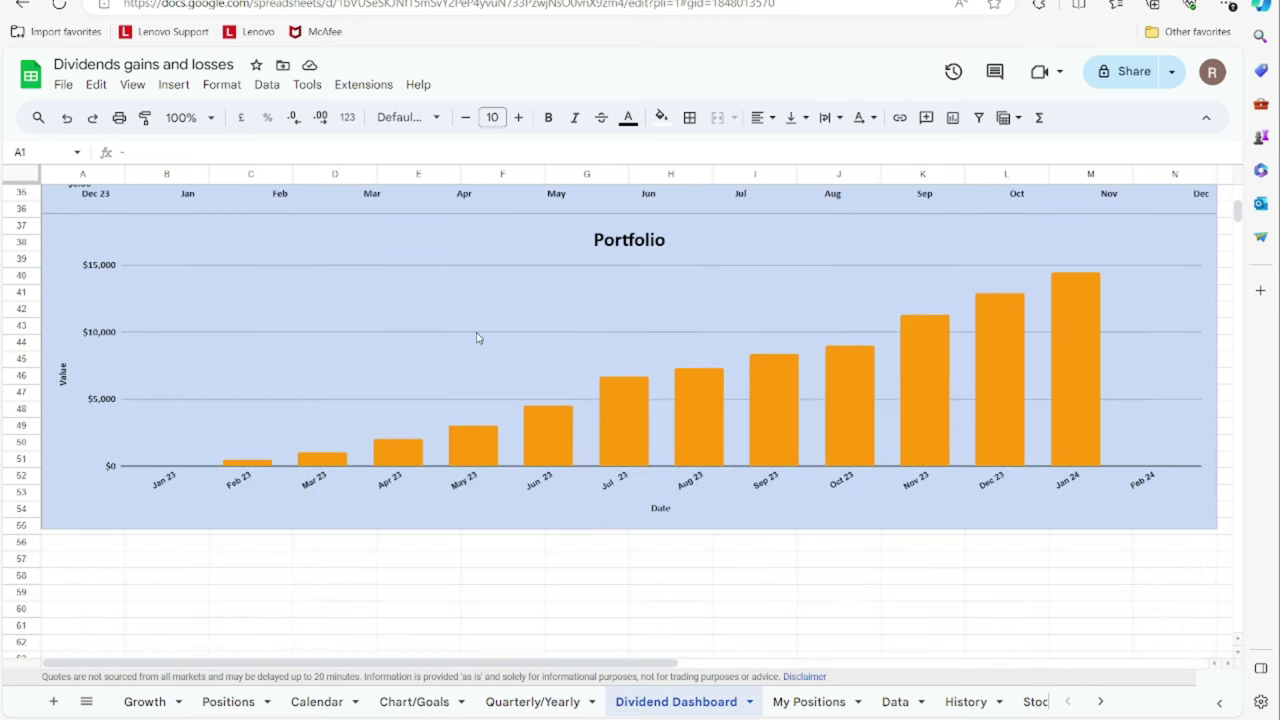
{"action": "scroll", "coordinate": [477, 337], "scroll_direction": "up", "scroll_amount": 1}
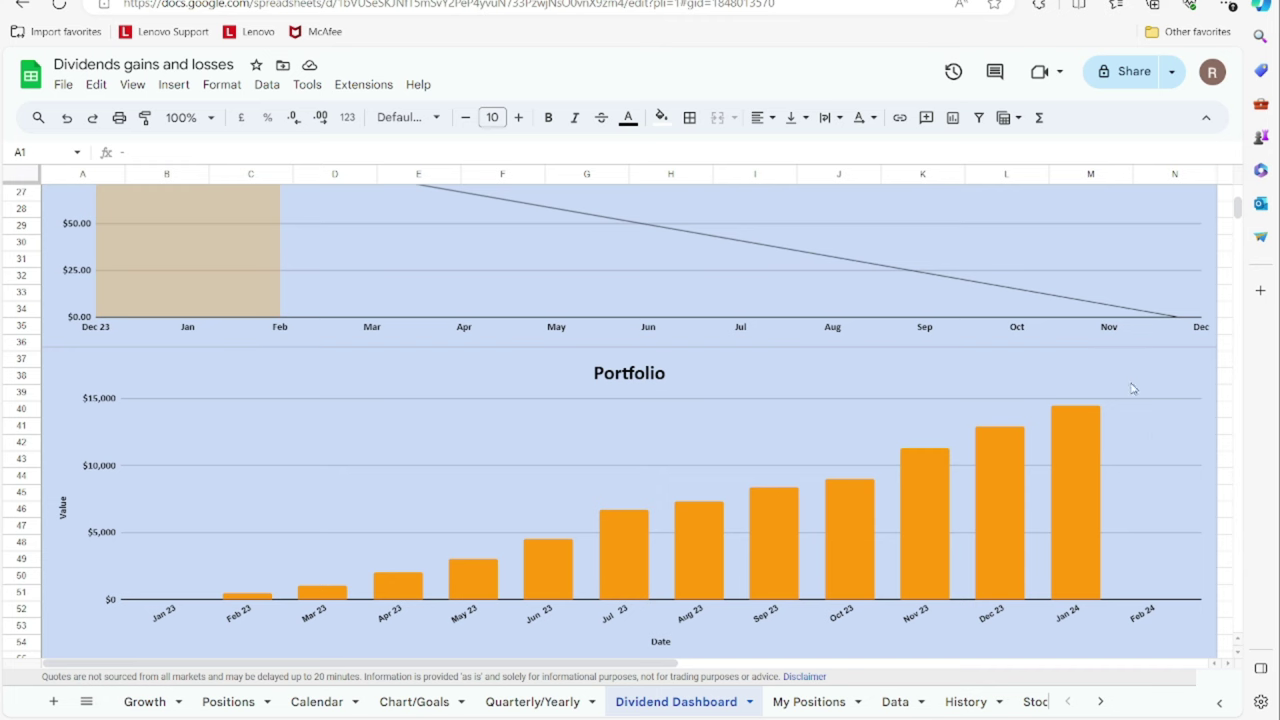
{"action": "scroll", "coordinate": [823, 571], "scroll_direction": "up", "scroll_amount": 8}
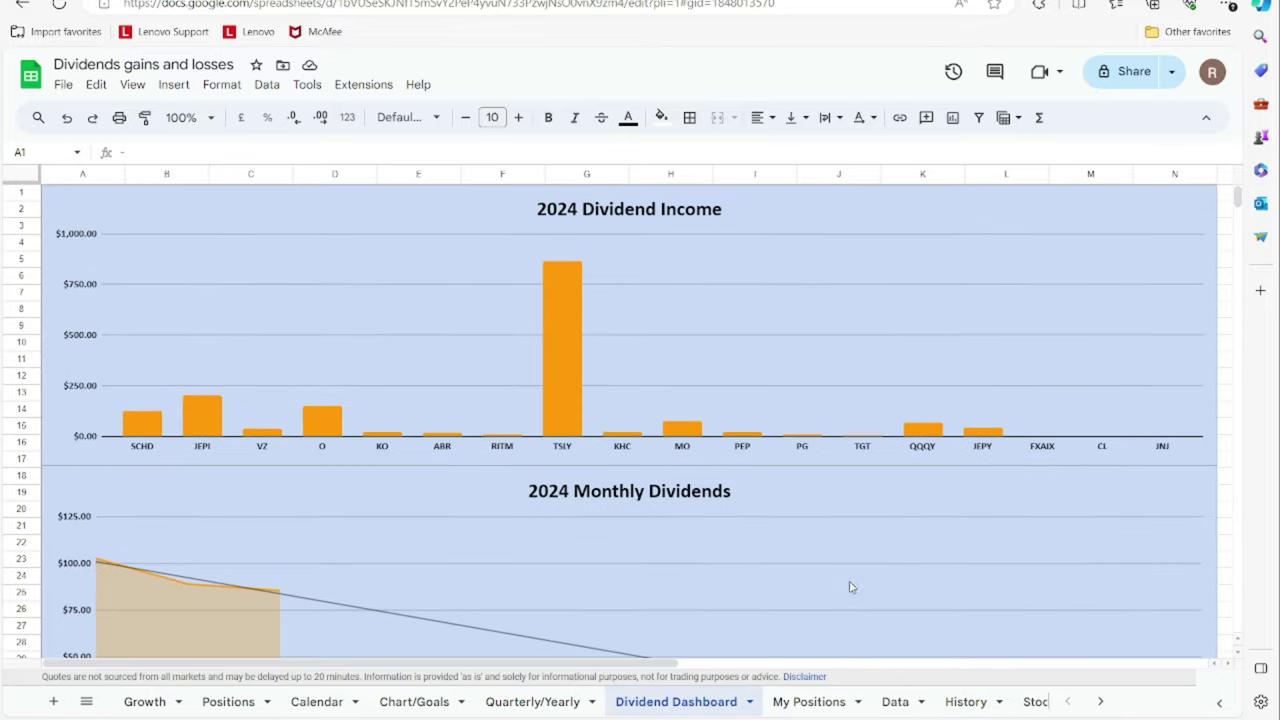